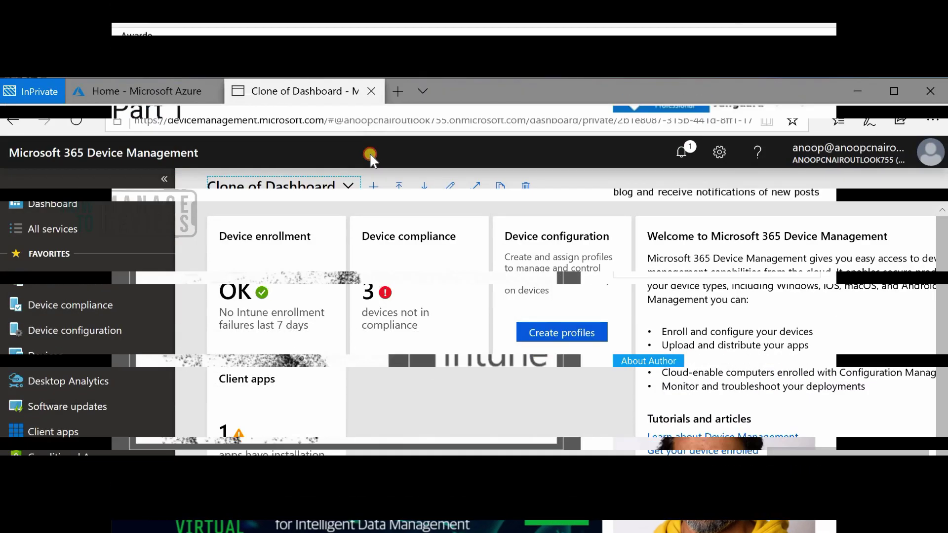
# Highlight the blog post title 'Microsoft Intune for SCCM Admins' on the article page
pyautogui.moveTo(328, 121); pyautogui.dragTo(247, 121)
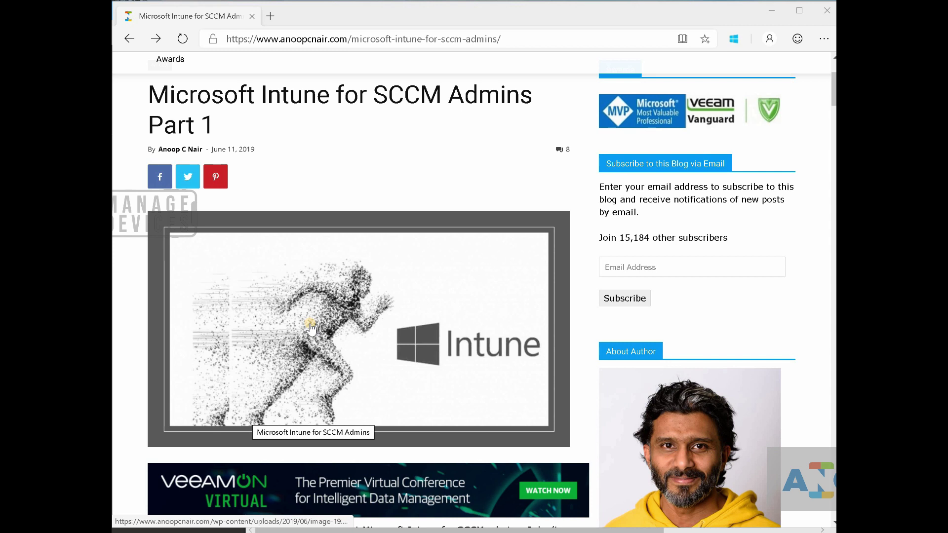
pyautogui.moveTo(148, 94); pyautogui.dragTo(168, 94)
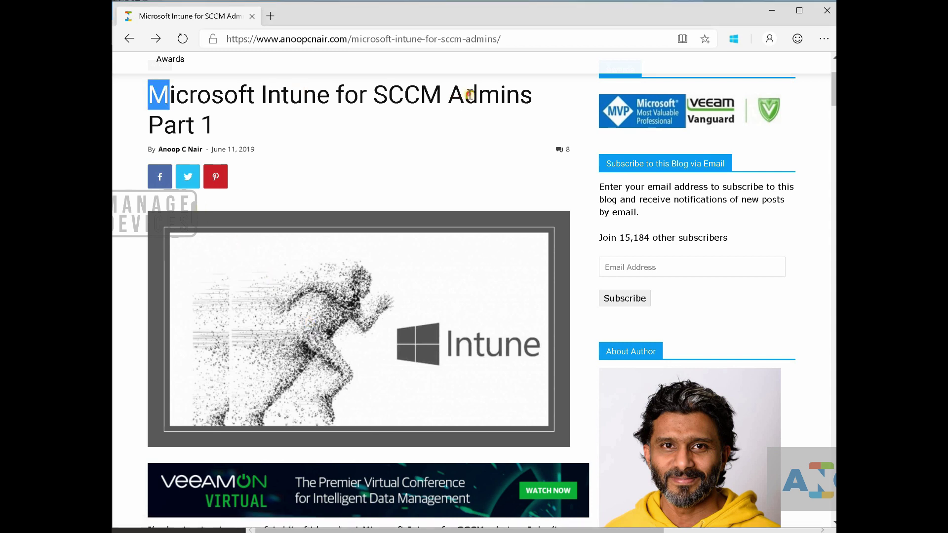
pyautogui.moveTo(469, 94); pyautogui.dragTo(558, 99)
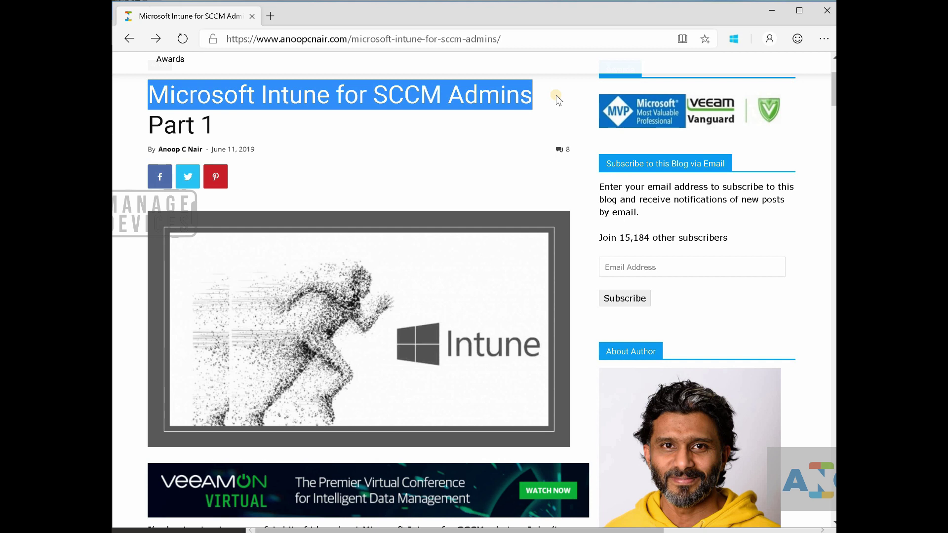
# Scroll the article past the Contents box down to the 'Intune Servers & Management?' heading
pyautogui.scroll(-2, 833, 99)
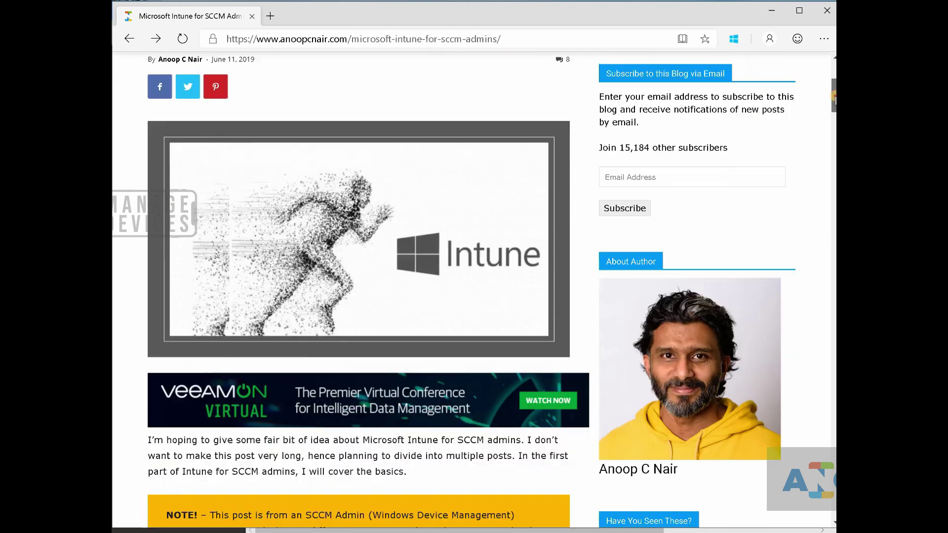
pyautogui.moveTo(833, 97); pyautogui.dragTo(833, 119)
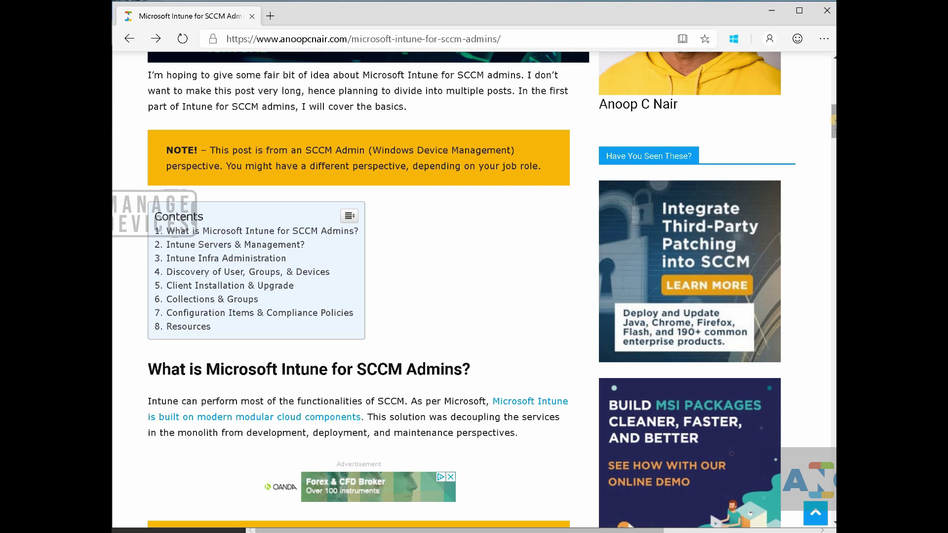
pyautogui.moveTo(834, 122); pyautogui.dragTo(834, 150)
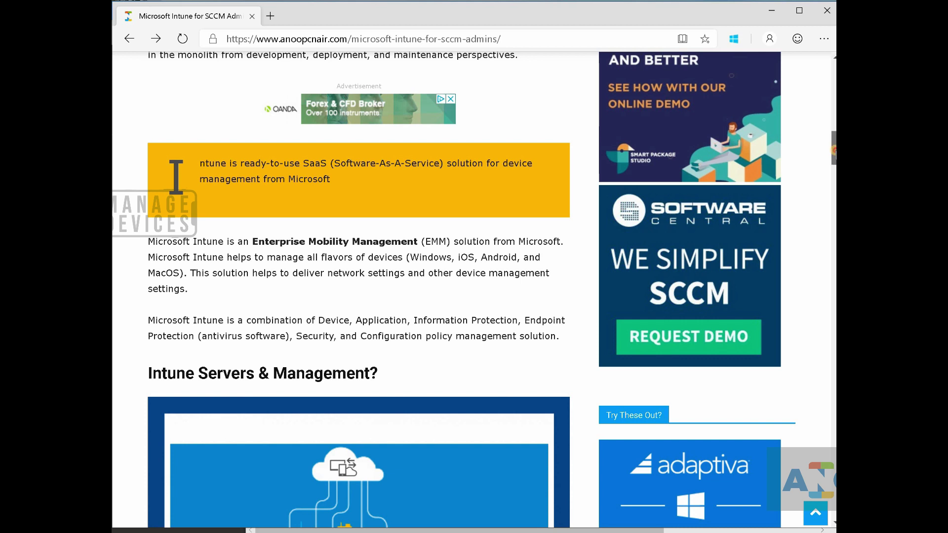
# Scroll through the remainder of the 'Intune Servers & Management?' section
pyautogui.scroll(-4, 358, 291)
pyautogui.scroll(-1, 358, 292)
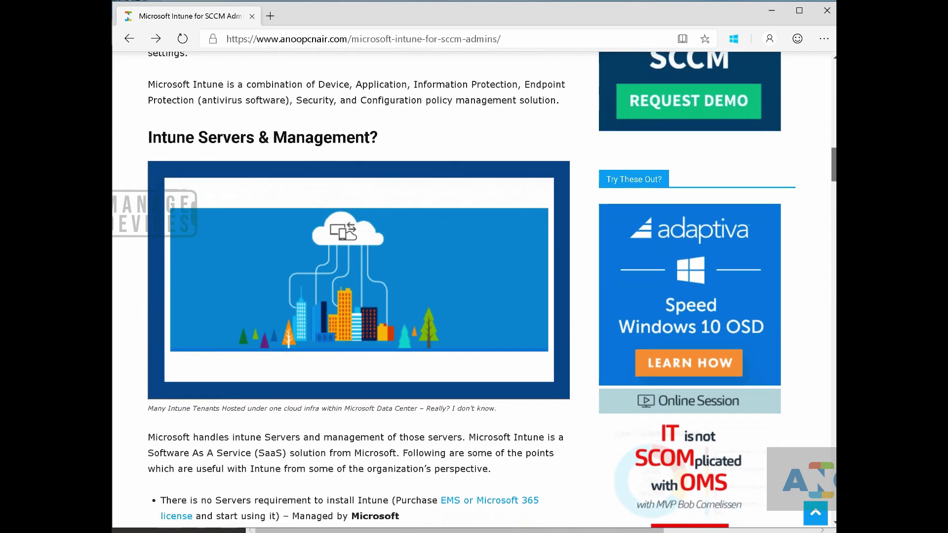
pyautogui.scroll(2, 358, 291)
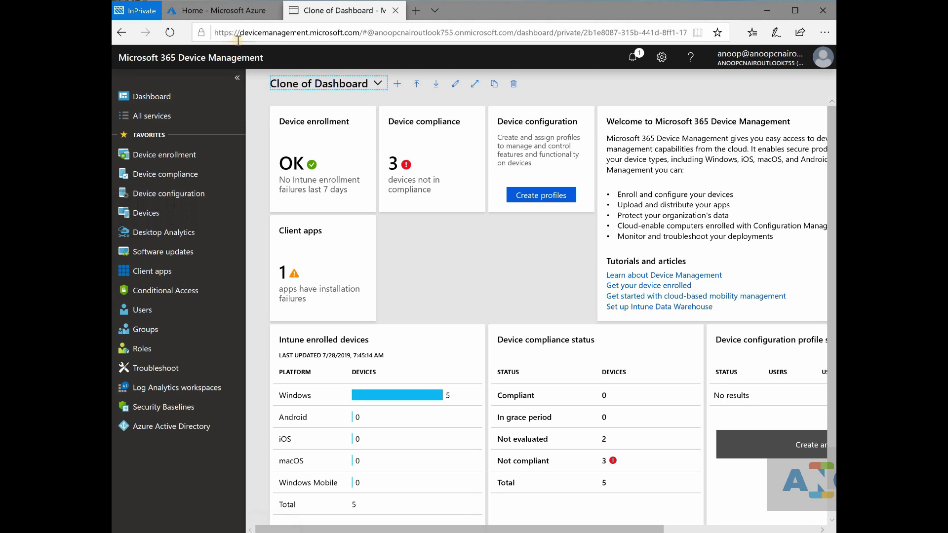
pyautogui.click(346, 32)
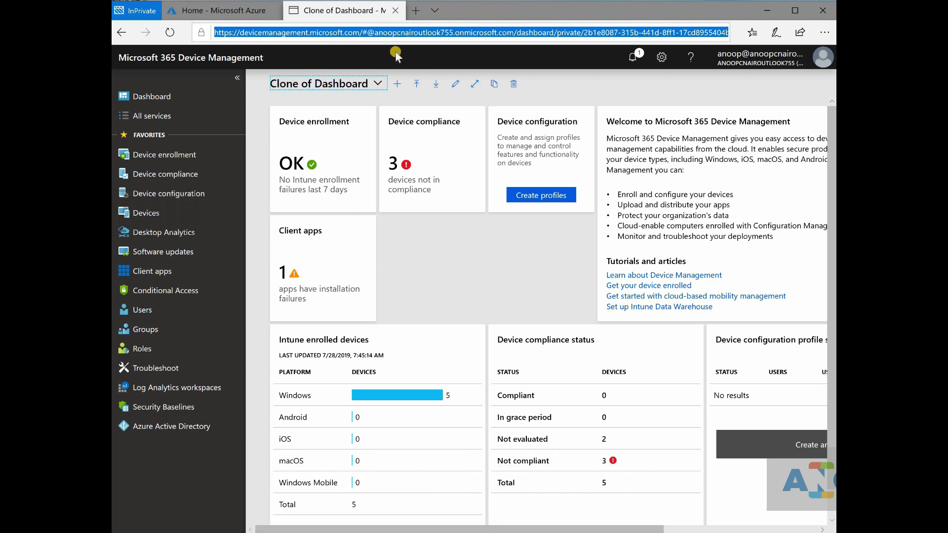
pyautogui.moveTo(360, 32); pyautogui.dragTo(211, 34)
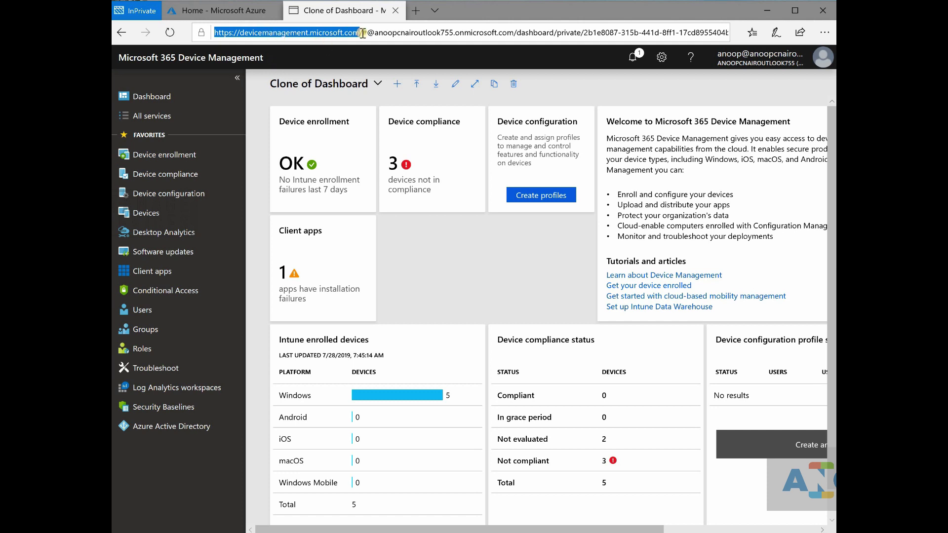
pyautogui.click(357, 53)
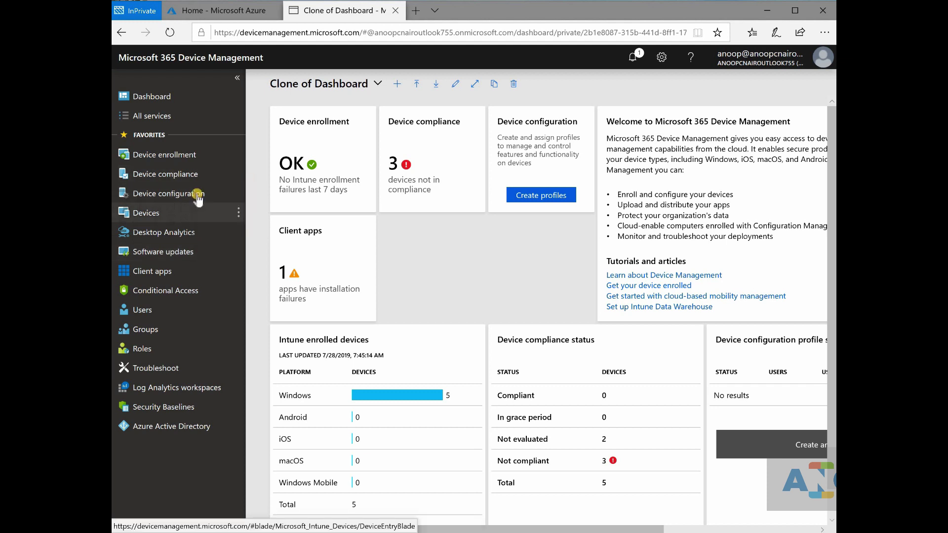
# Step through Device enrollment and Device compliance, landing on the Device configuration overview
pyautogui.click(186, 151)
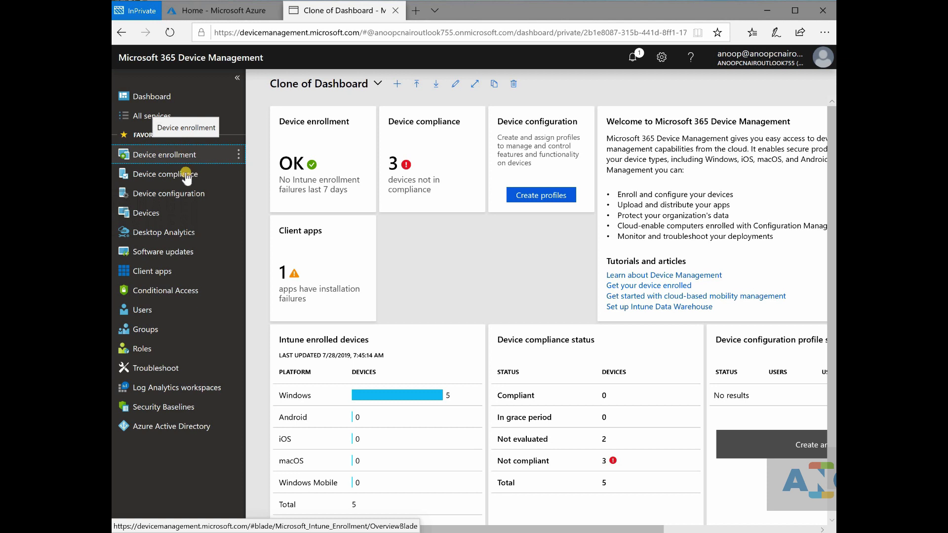
pyautogui.click(182, 179)
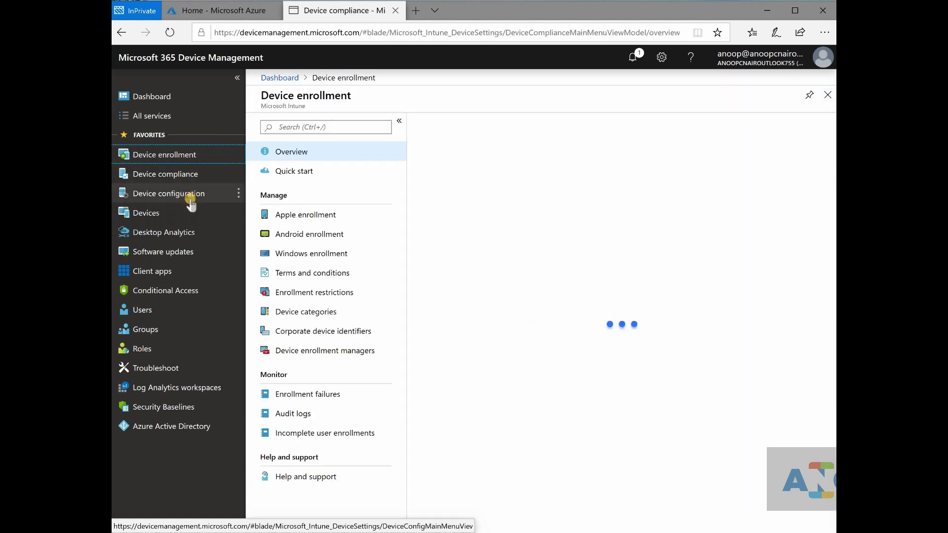
pyautogui.click(190, 195)
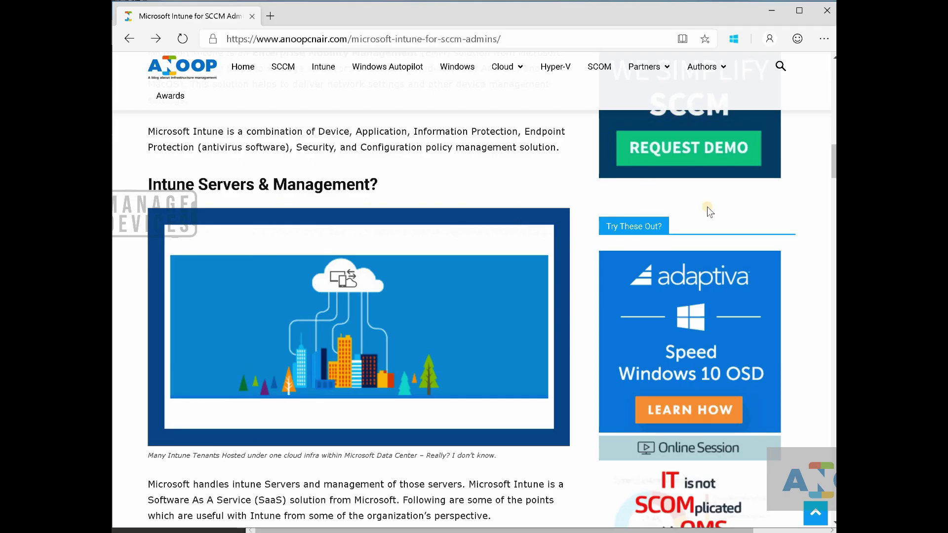
# Scroll the blog to the 'Discovery of User, Groups, & Devices' section and its Users/Groups screenshot
pyautogui.moveTo(826, 167); pyautogui.dragTo(829, 265)
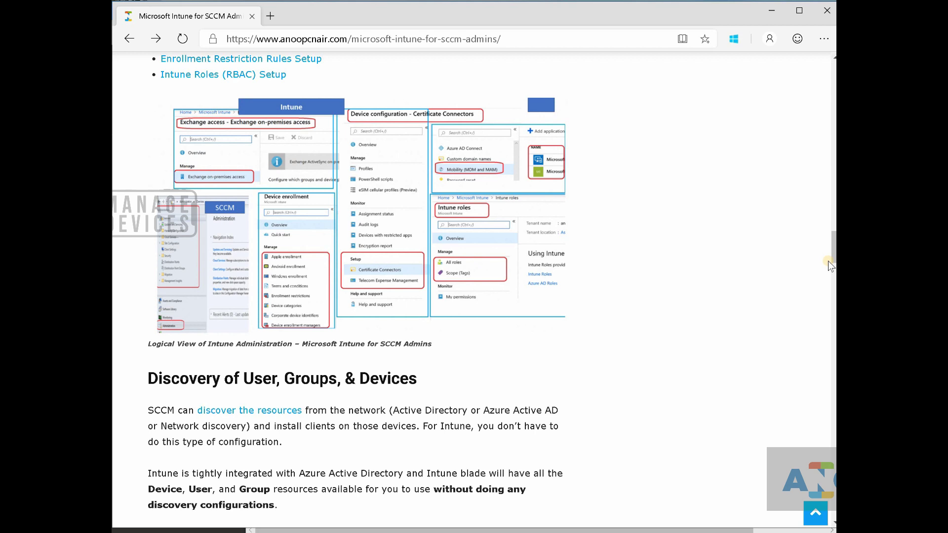
pyautogui.scroll(-5, 828, 265)
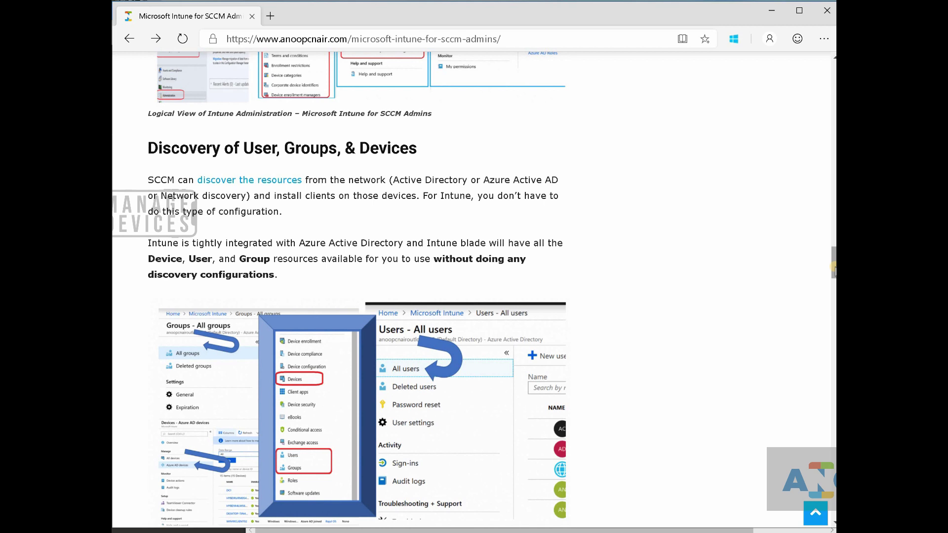
pyautogui.scroll(-2, 834, 270)
pyautogui.scroll(1, 834, 270)
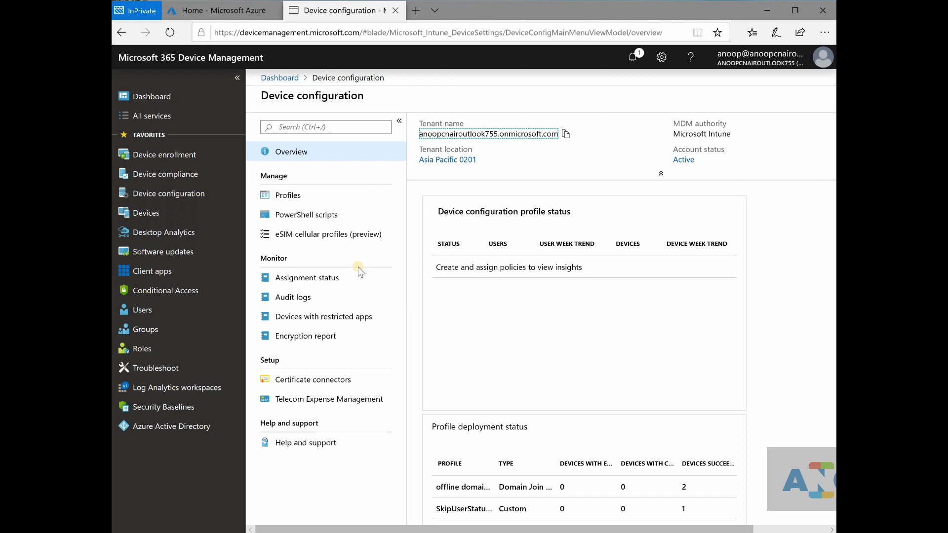
# Open Azure Active Directory to view the default directory's overview blade
pyautogui.click(192, 427)
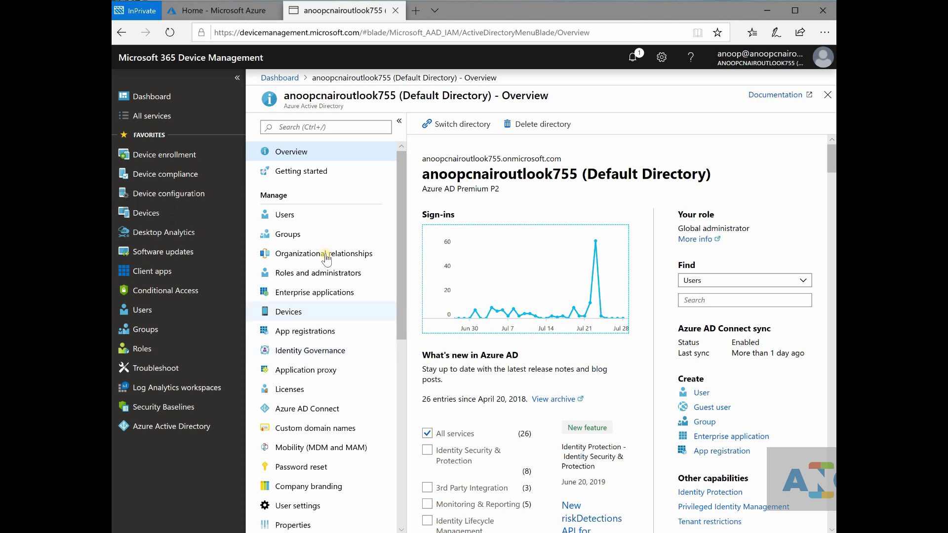
# Open Users - All users and reload the blade to list every directory user
pyautogui.click(296, 215)
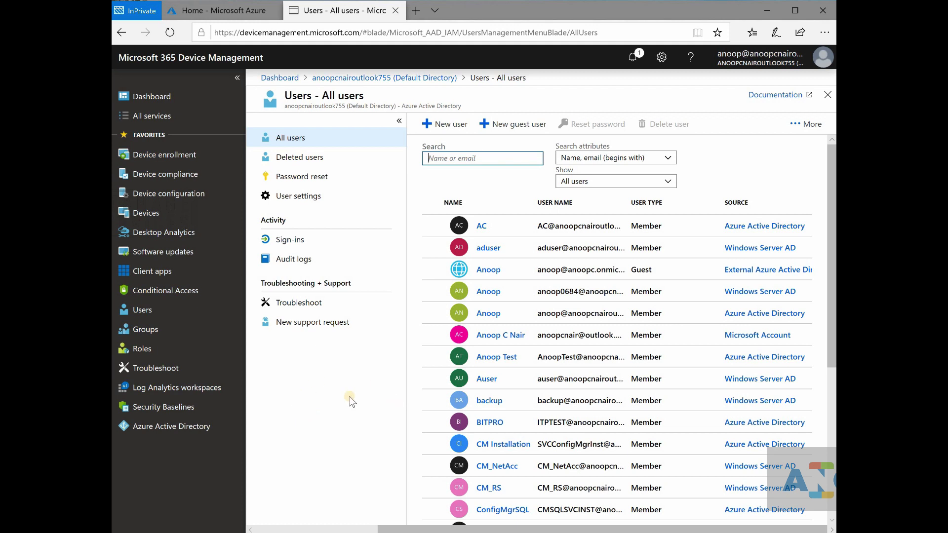
pyautogui.click(143, 311)
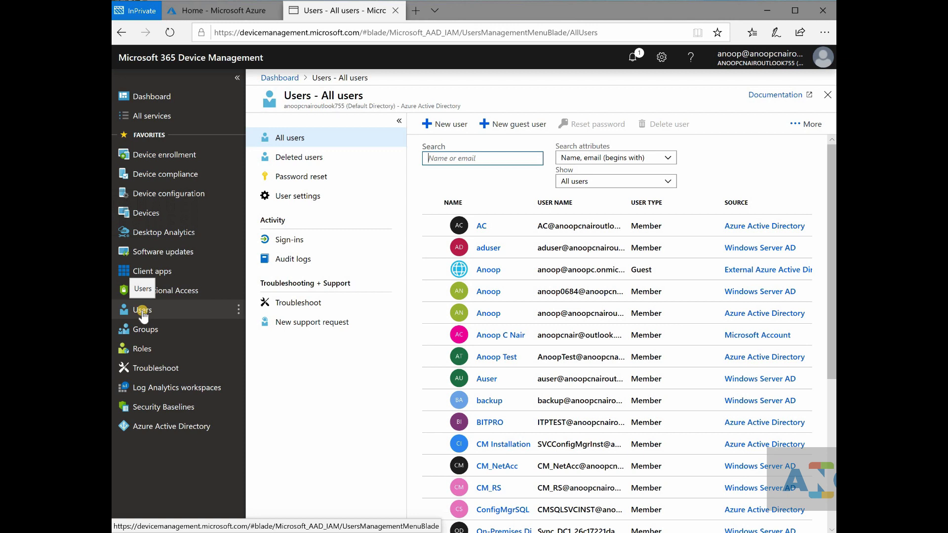
pyautogui.click(143, 310)
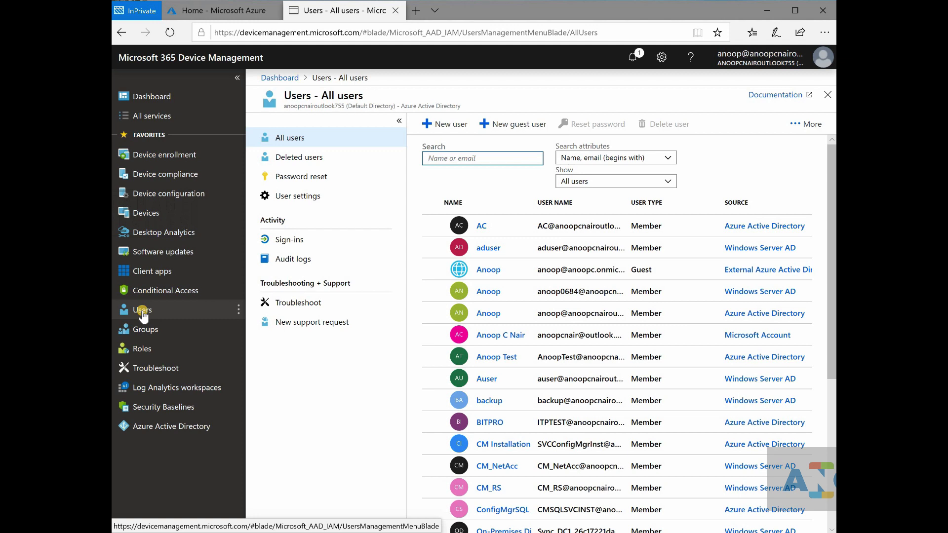
pyautogui.click(143, 311)
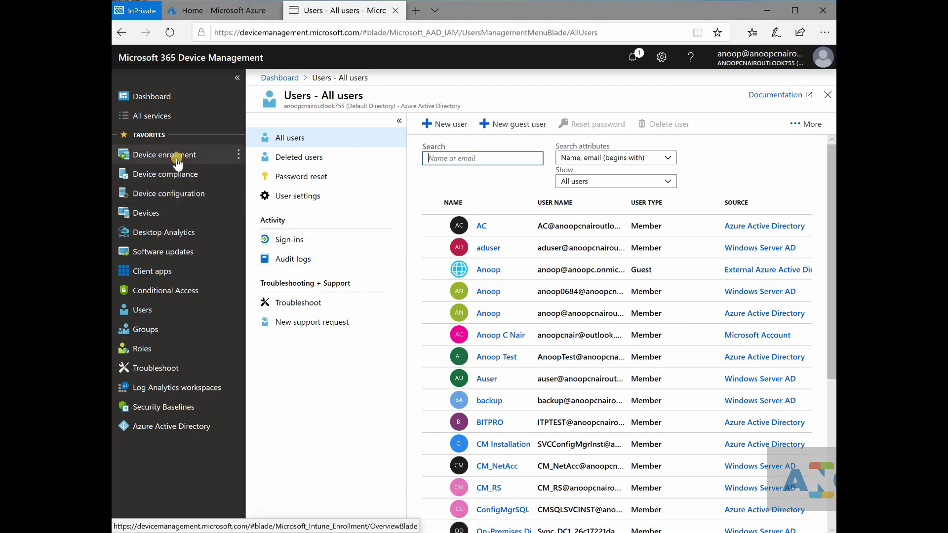
# Look through the Device compliance policies and the Device configuration area
pyautogui.click(184, 178)
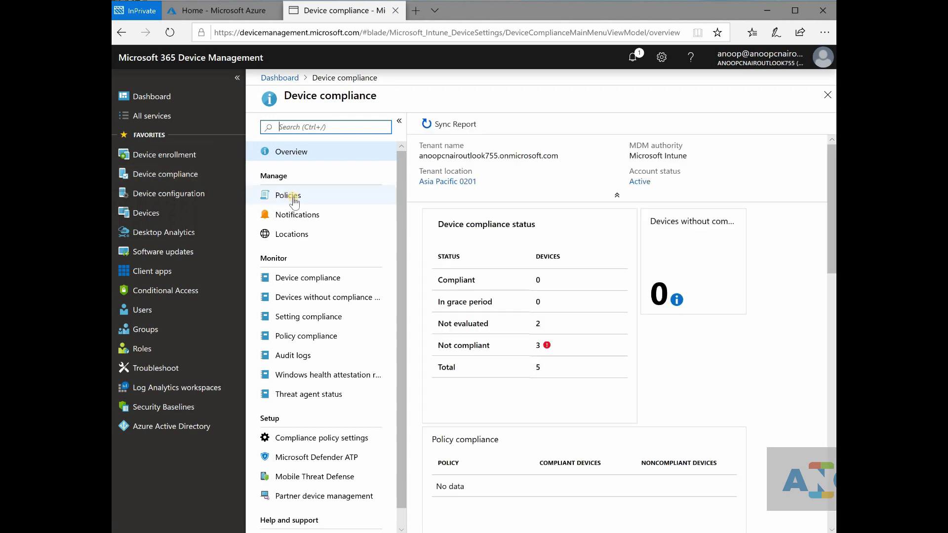
pyautogui.click(294, 200)
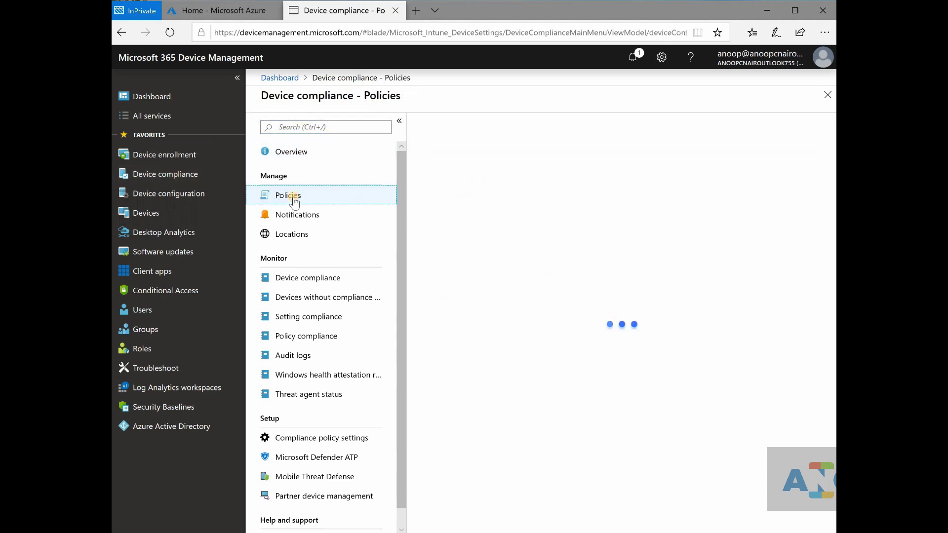
pyautogui.click(183, 197)
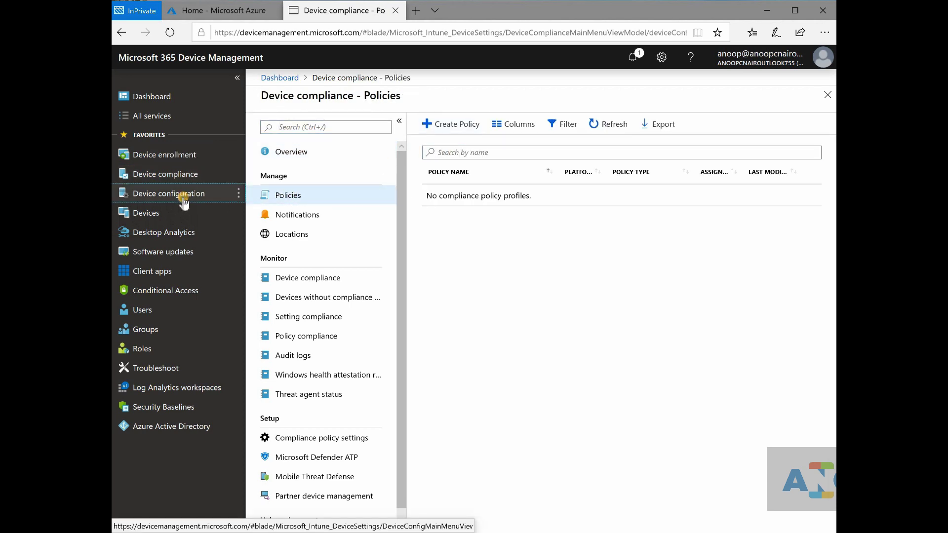
# Open the 7Zip.intunewin app from the Client apps > Apps list
pyautogui.click(170, 272)
pyautogui.click(296, 197)
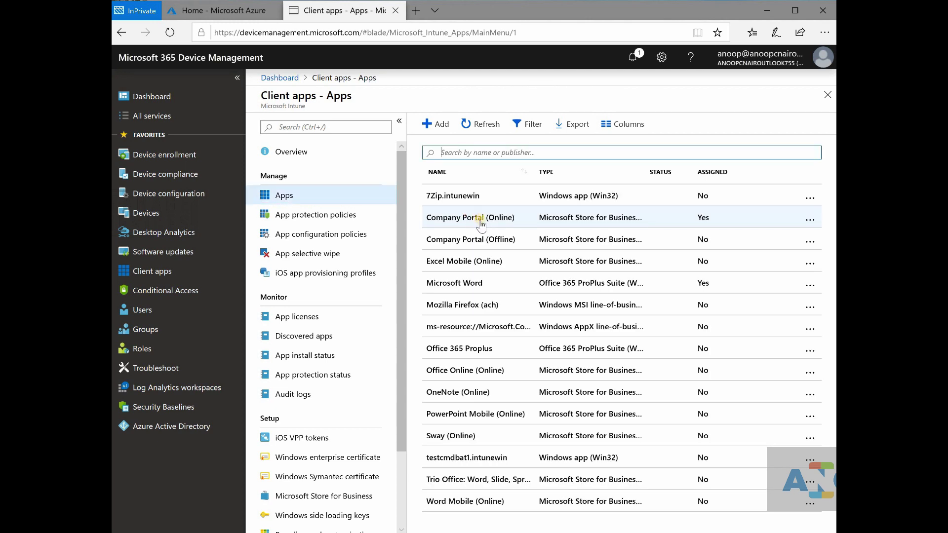
pyautogui.click(466, 197)
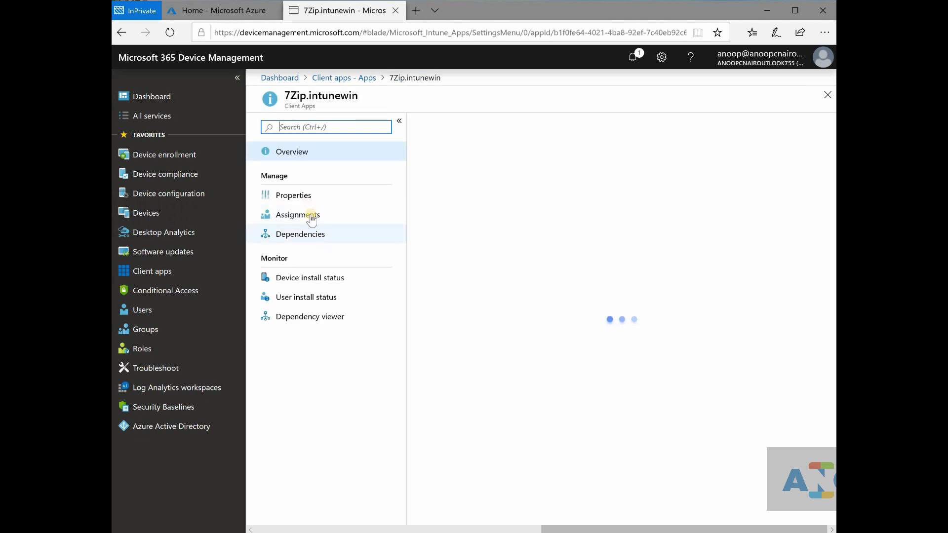
# Start a new group assignment for the 7Zip app with assignment type Required
pyautogui.click(312, 217)
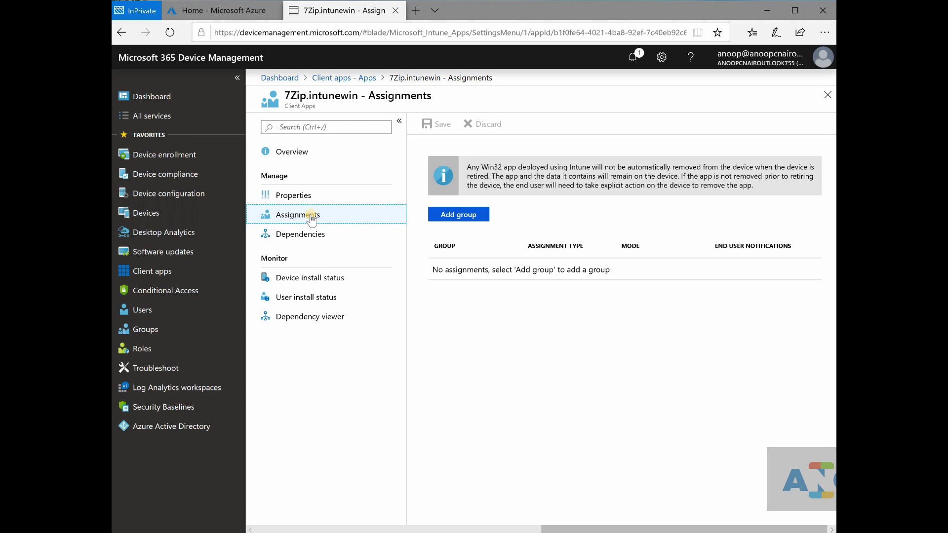
pyautogui.click(457, 216)
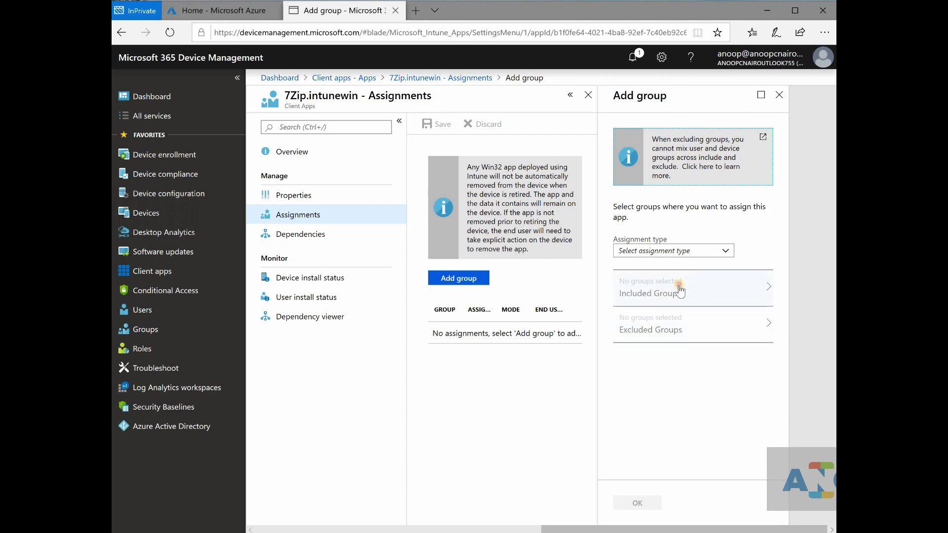
pyautogui.click(680, 291)
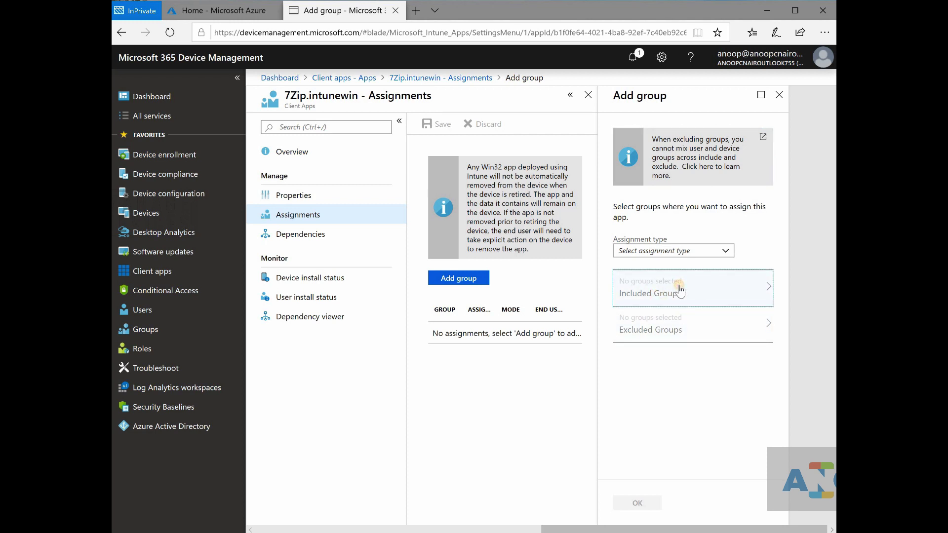
pyautogui.click(693, 251)
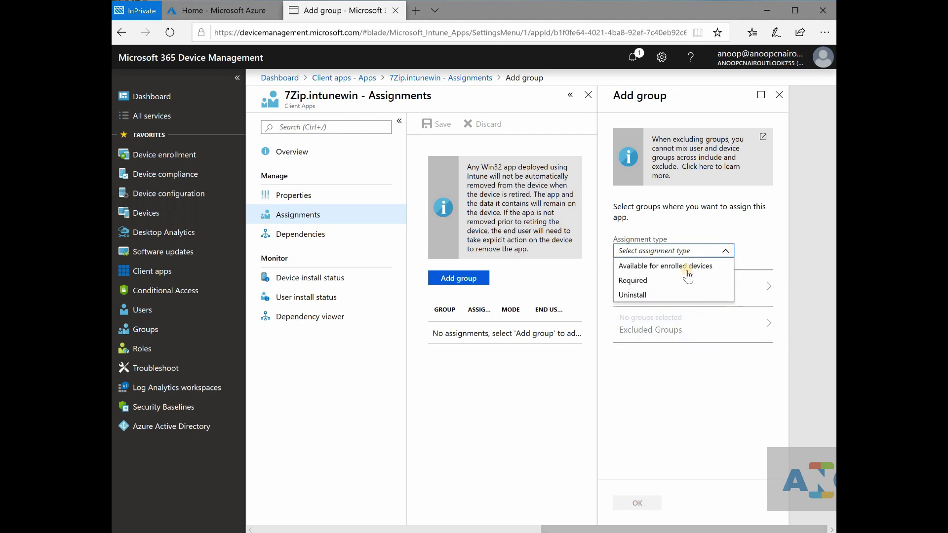
pyautogui.click(645, 280)
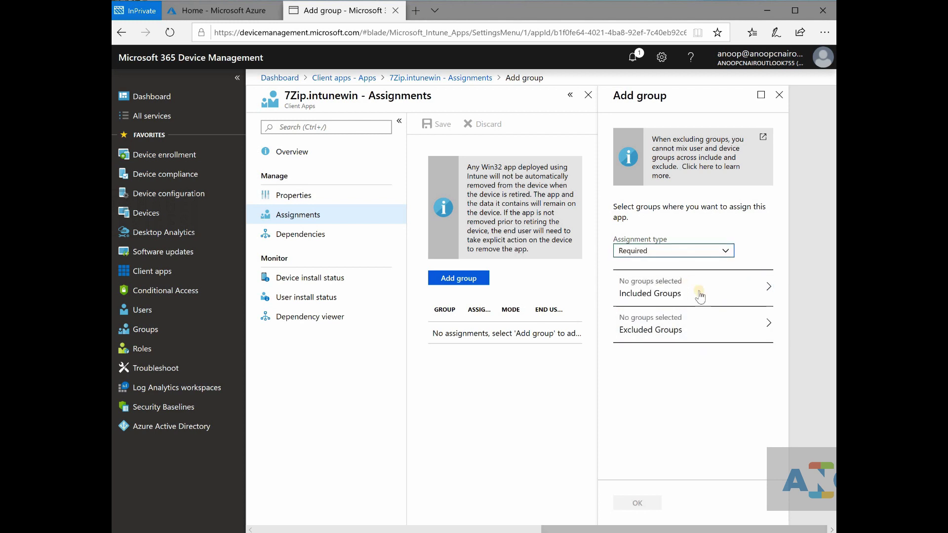
# Search Included Groups for 'test' and select TestUserGroup
pyautogui.click(686, 293)
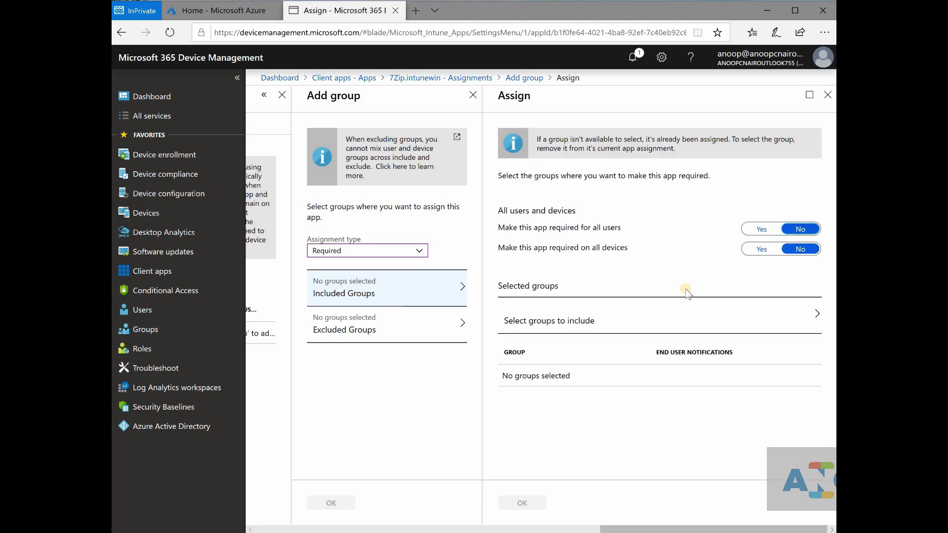
pyautogui.click(654, 319)
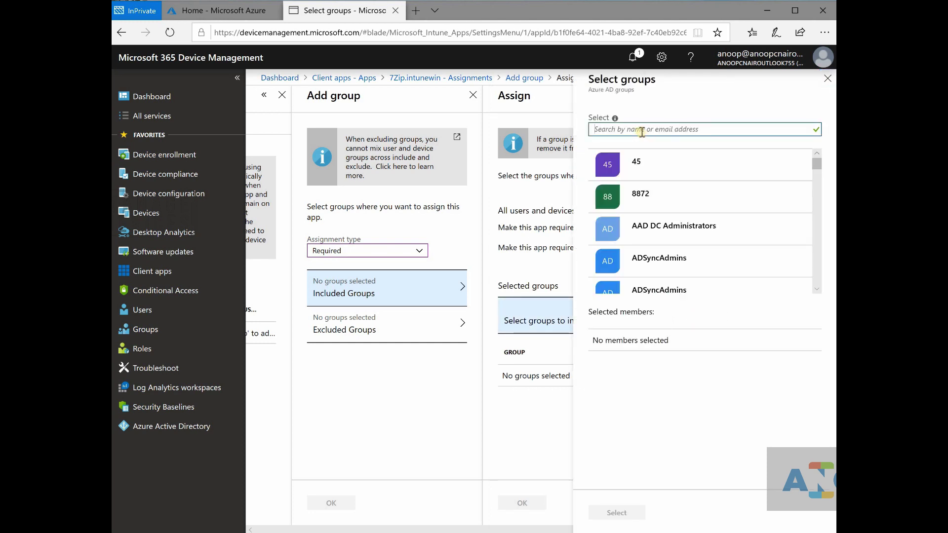
pyautogui.write('test')
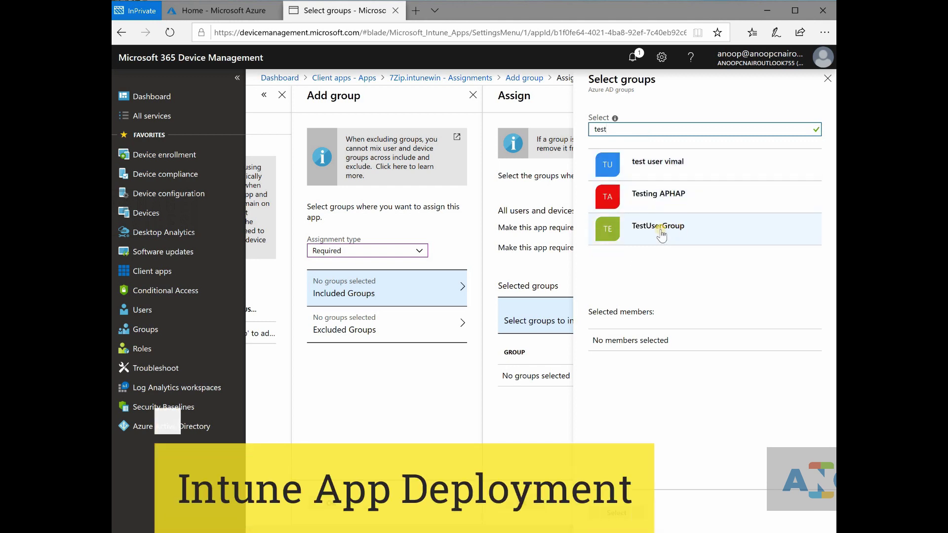
pyautogui.click(661, 228)
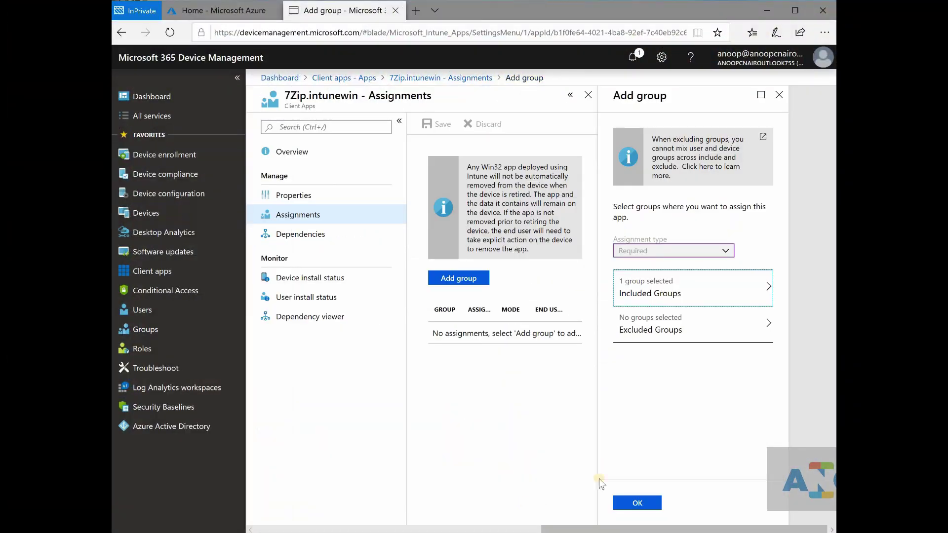
# Confirm TestUserGroup as a Required included group and save the 7Zip assignments
pyautogui.click(638, 502)
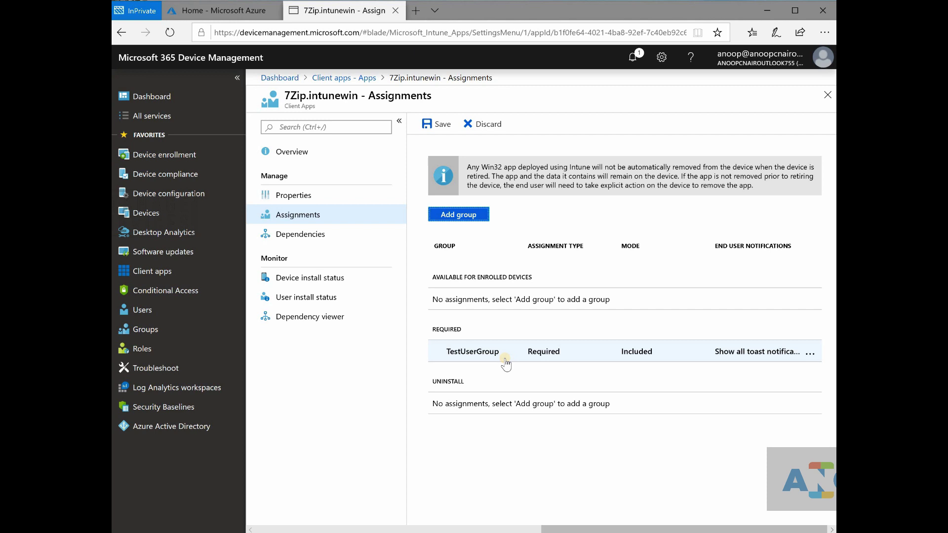
pyautogui.click(440, 124)
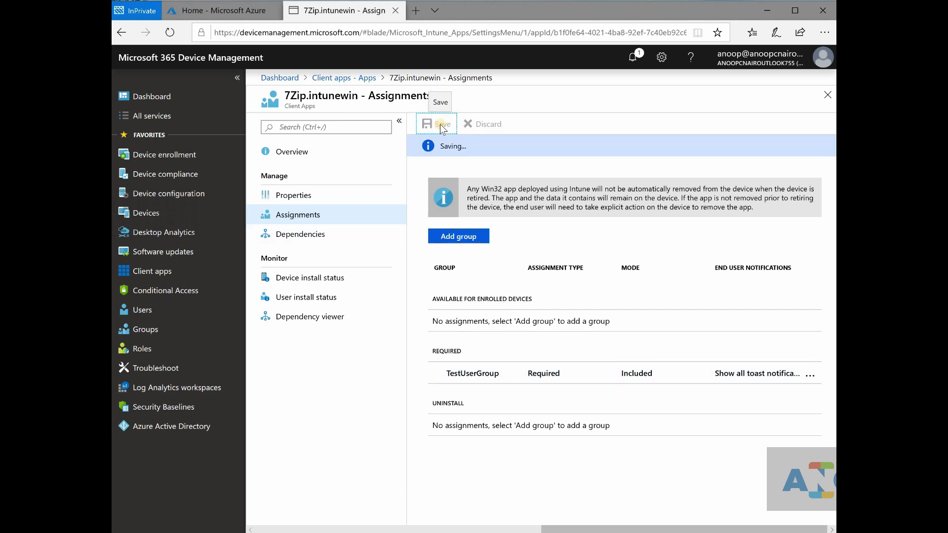